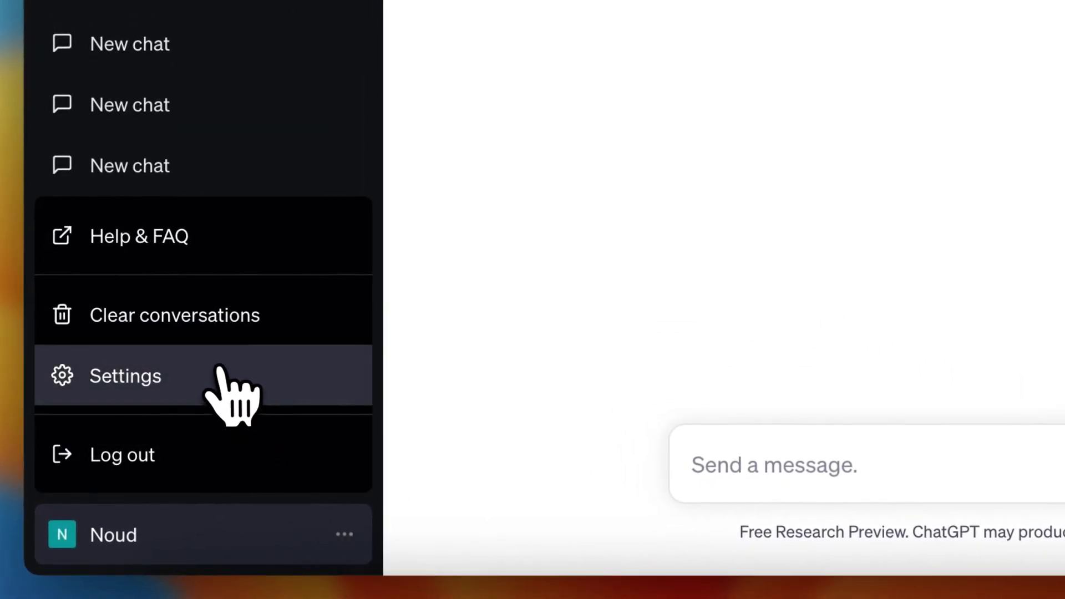
- Open Settings from the profile menu and go to the Data controls section
{"action": "left_click", "coordinate": [220, 374]}
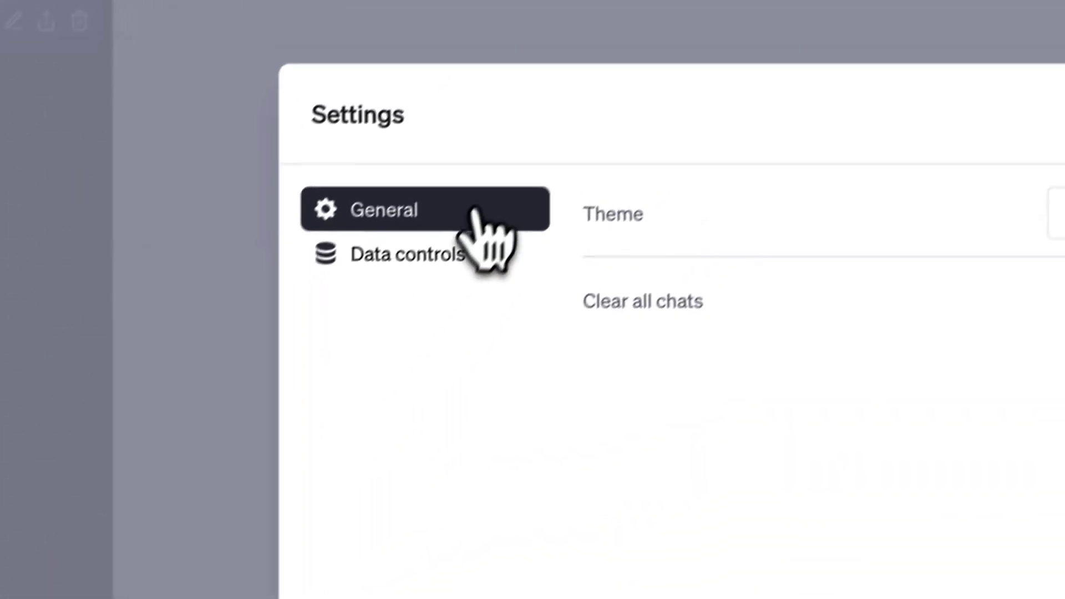
{"action": "left_click", "coordinate": [435, 296]}
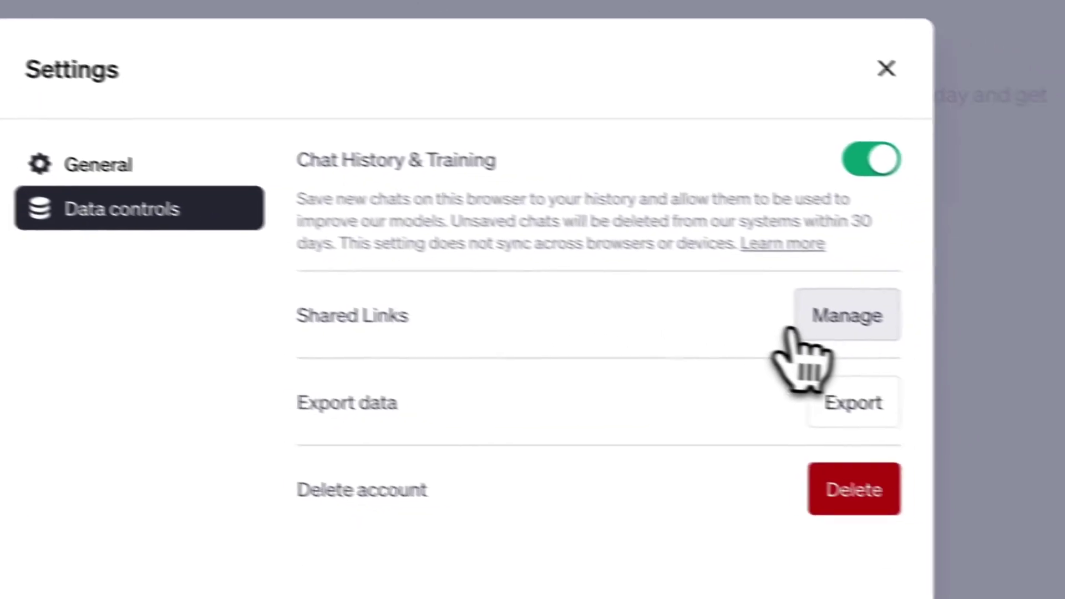
- Show the shared links list and dismiss the delete-all option, leaving 'Subscribe to How to Virtual!' listed
{"action": "left_click", "coordinate": [790, 310]}
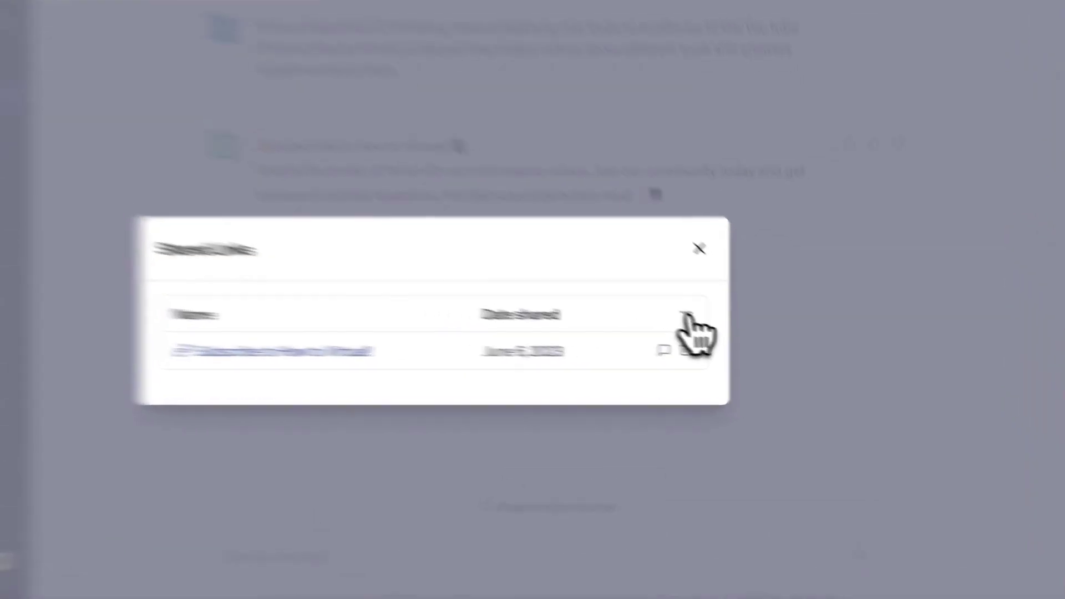
{"action": "left_click", "coordinate": [730, 328]}
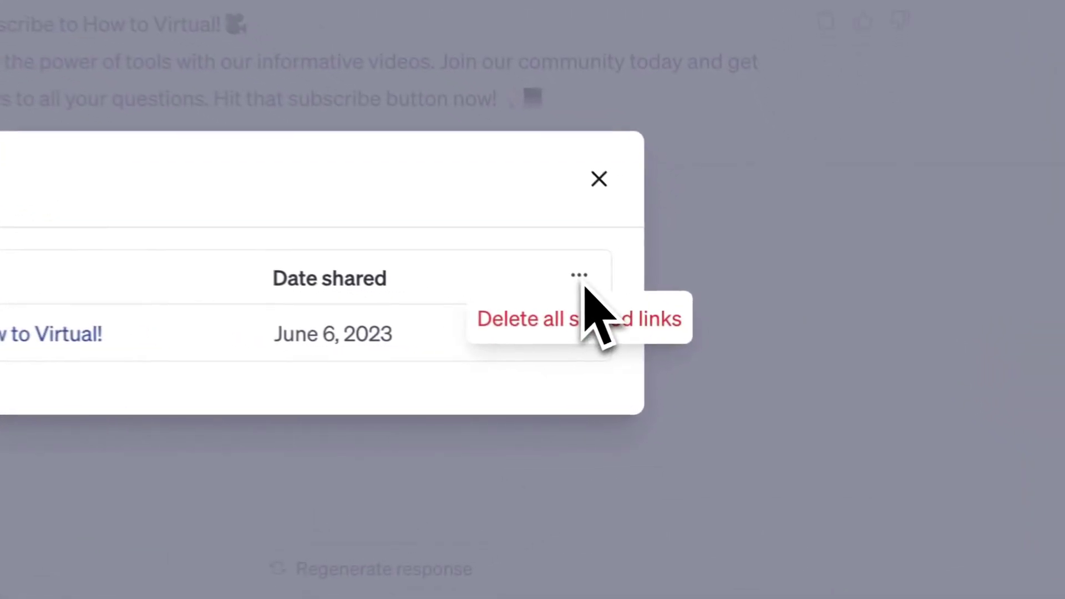
{"action": "left_click", "coordinate": [527, 271]}
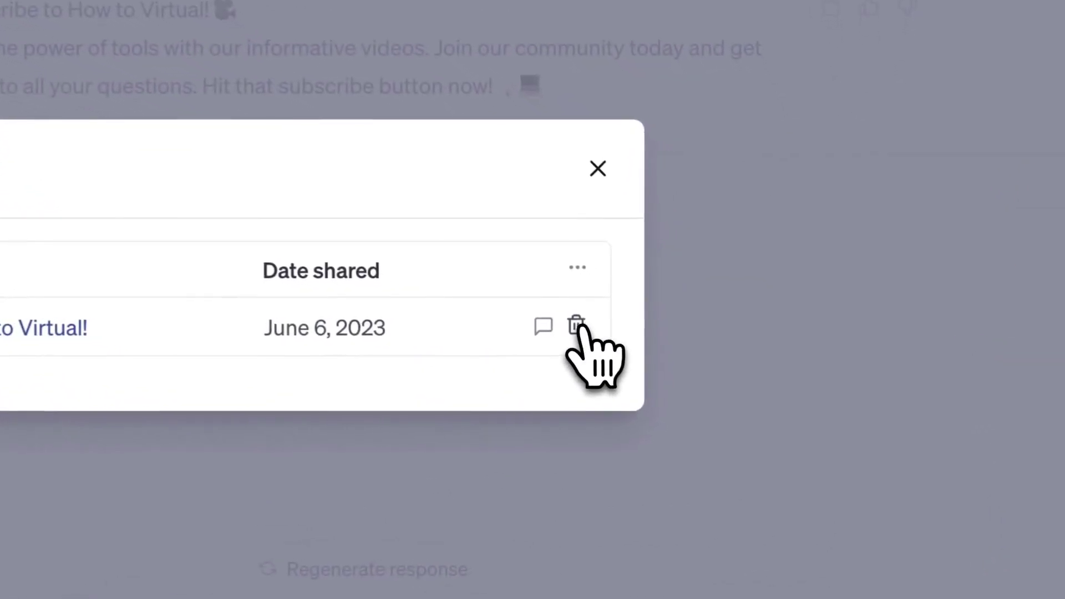
- Trash the 'Subscribe to How to Virtual!' shared link, emptying the list
{"action": "left_click", "coordinate": [620, 335]}
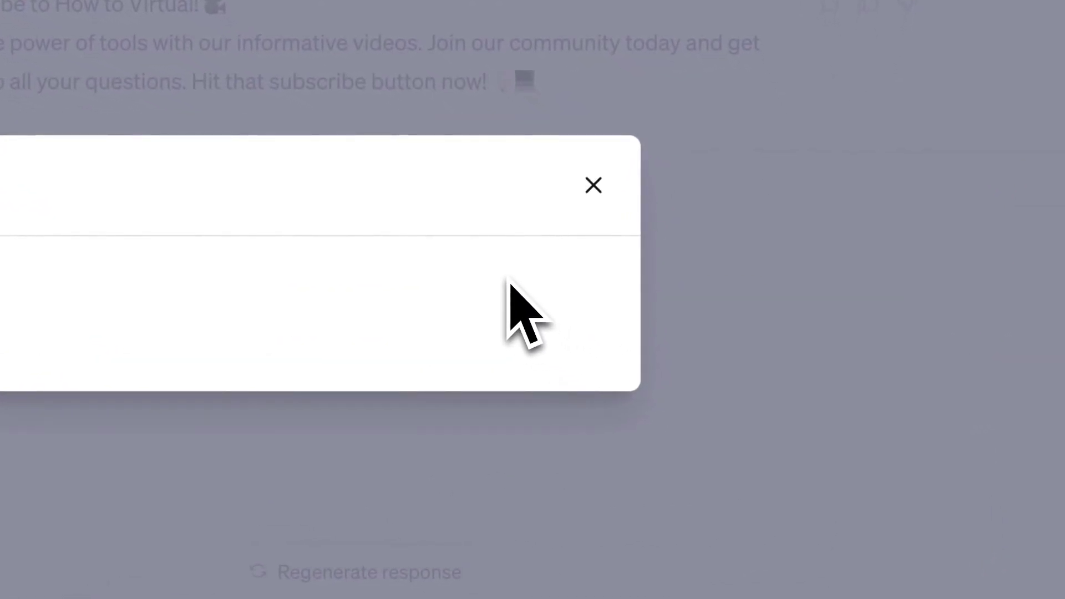